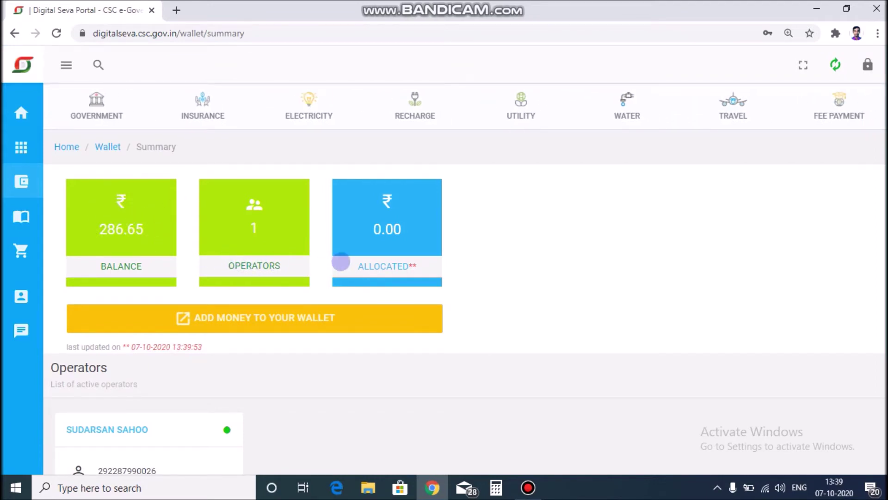
- Open the wallet ledger in the passbook and look through the list of wallet transactions
{"action": "mouse_move", "coordinate": [21, 217]}
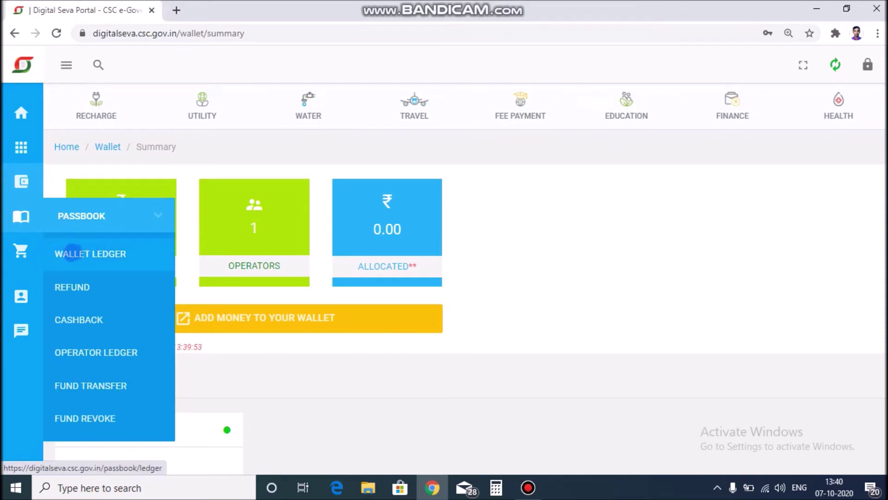
{"action": "left_click", "coordinate": [73, 253]}
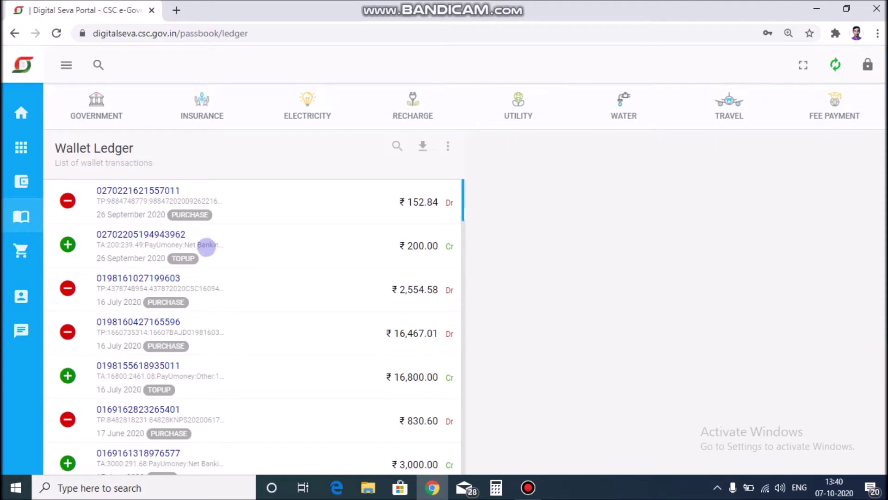
{"action": "scroll", "coordinate": [204, 247], "scroll_direction": "down", "scroll_amount": 4}
{"action": "scroll", "coordinate": [204, 252], "scroll_direction": "up", "scroll_amount": 4}
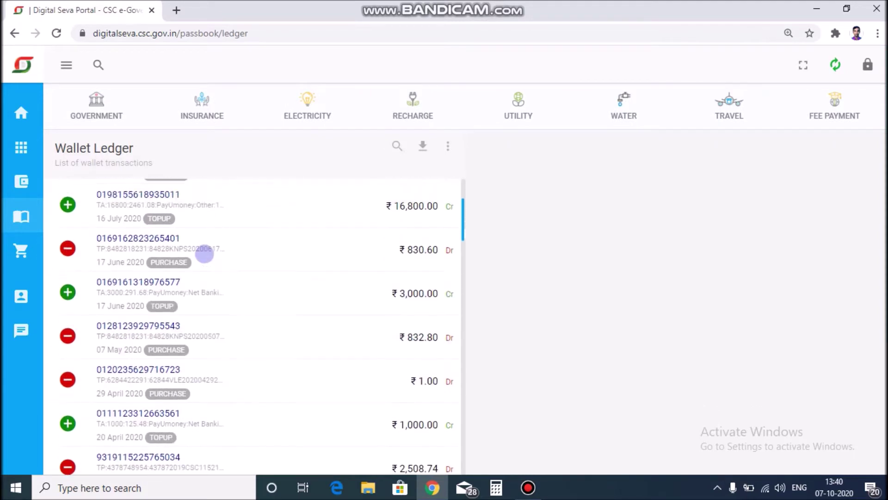
- Go from the wallet summary to the Add Money page and review its payment gateway charges and notes
{"action": "mouse_move", "coordinate": [25, 181]}
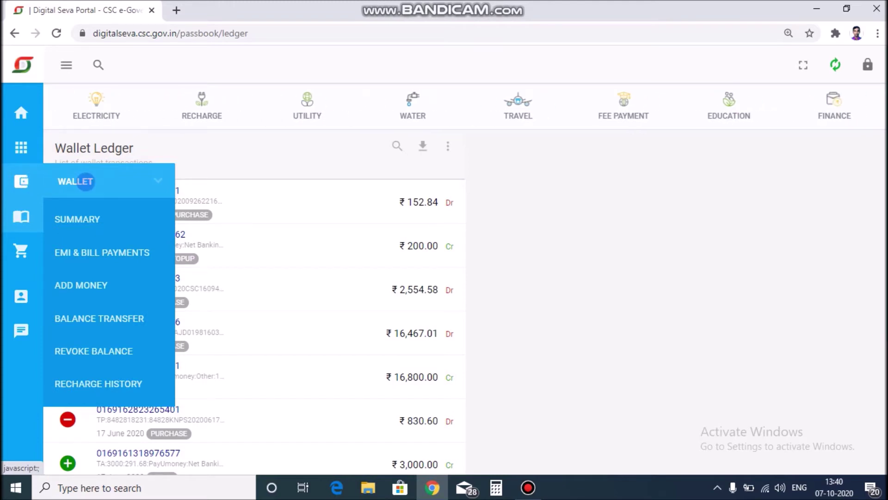
{"action": "left_click", "coordinate": [87, 212]}
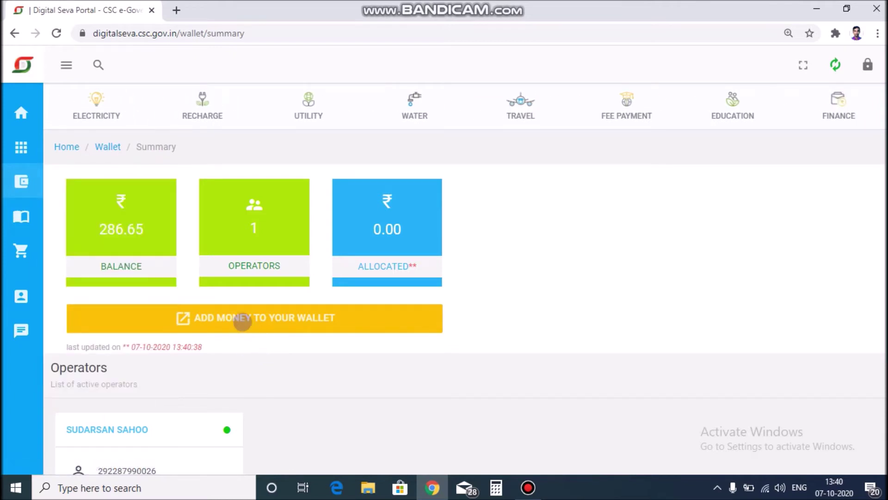
{"action": "left_click", "coordinate": [242, 321]}
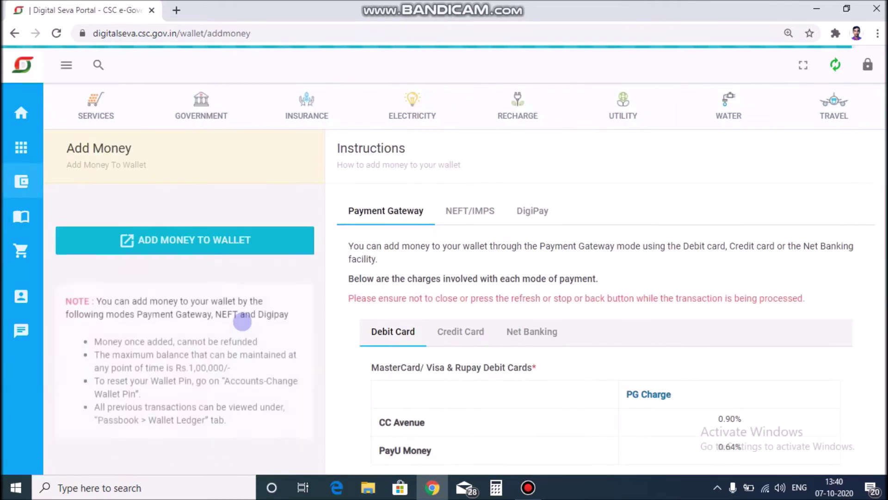
{"action": "scroll", "coordinate": [357, 333], "scroll_direction": "down", "scroll_amount": 1}
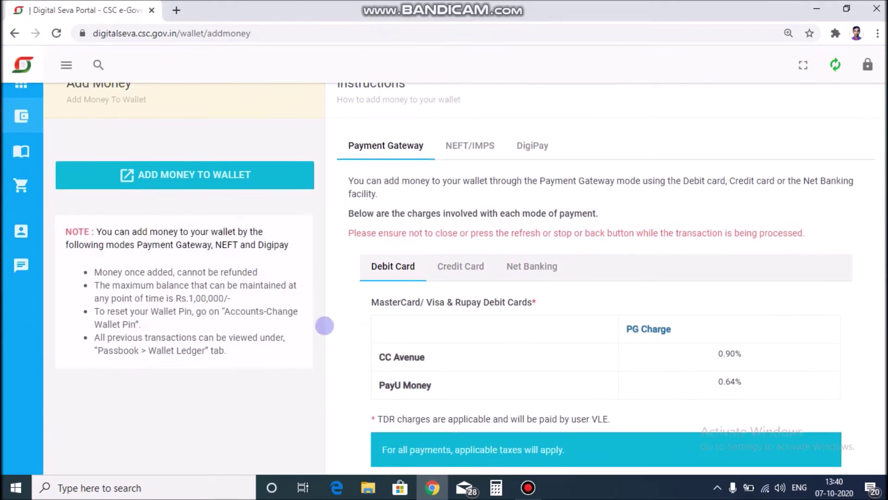
{"action": "scroll", "coordinate": [386, 262], "scroll_direction": "down", "scroll_amount": 4}
{"action": "scroll", "coordinate": [398, 258], "scroll_direction": "up", "scroll_amount": 3}
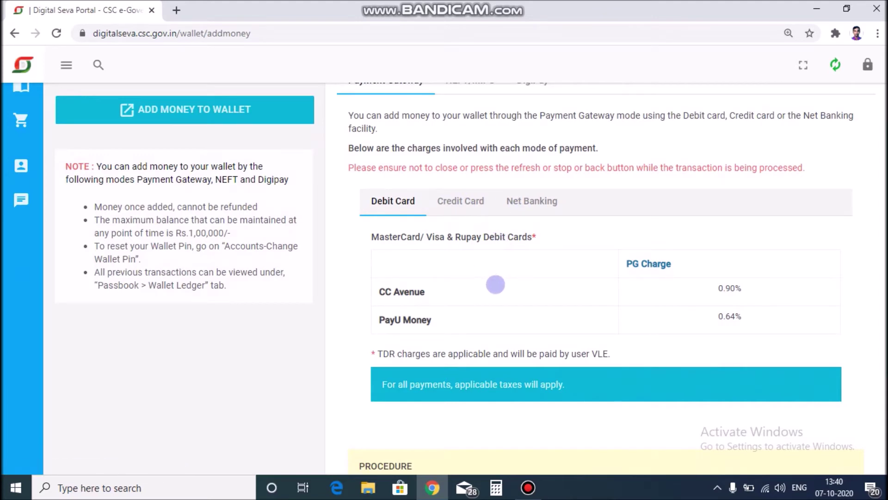
- Outline the Add Money note with a red rectangle, and open the wallet top-up form
{"action": "key", "text": "ctrl+shift+d"}
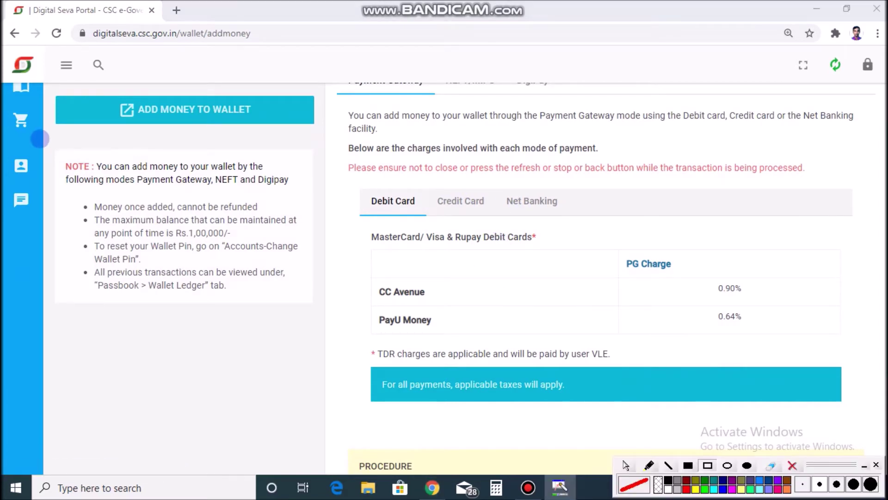
{"action": "mouse_move", "coordinate": [60, 144]}
{"action": "left_mouse_down"}
{"action": "mouse_move", "coordinate": [203, 252]}
{"action": "mouse_move", "coordinate": [313, 306]}
{"action": "left_mouse_up"}
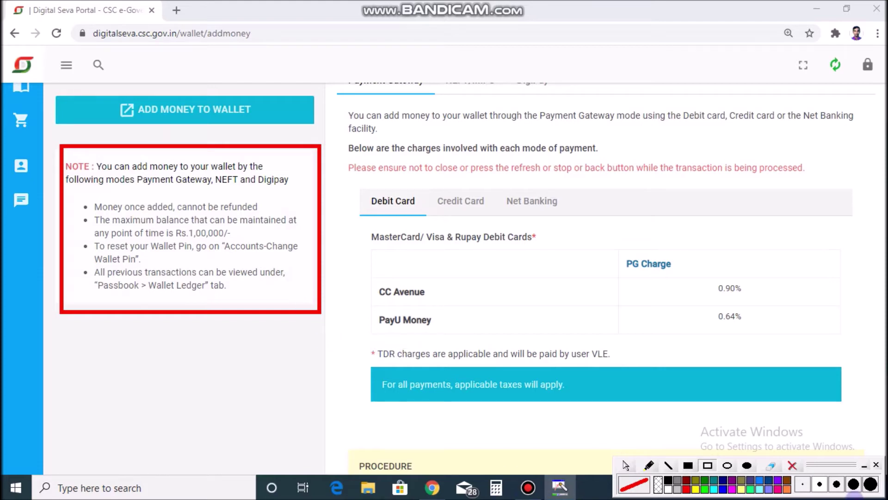
{"action": "scroll", "coordinate": [265, 211], "scroll_direction": "up", "scroll_amount": 3}
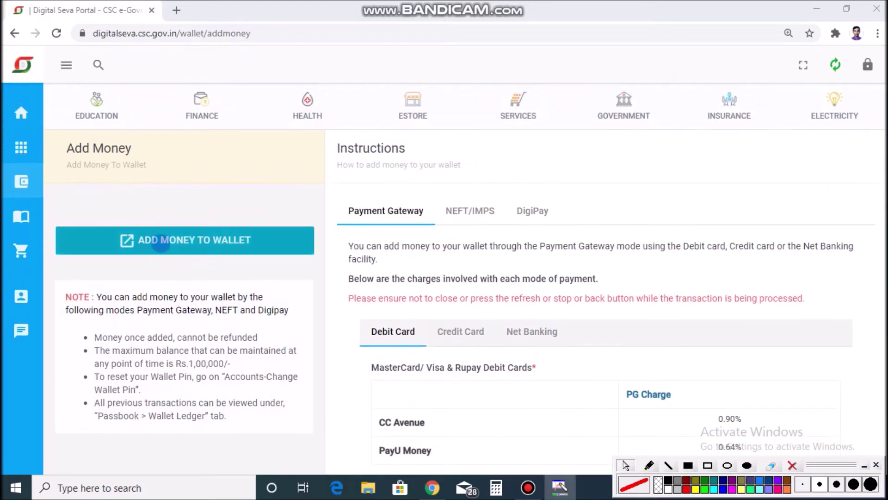
{"action": "left_click", "coordinate": [200, 242]}
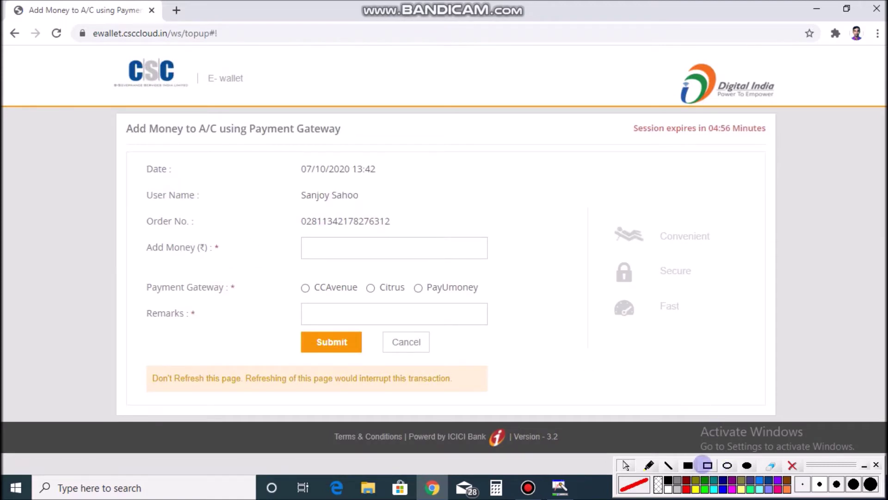
- Outline the date, user name, order number and Add Money rows of the top-up form with red rectangles
{"action": "left_click", "coordinate": [707, 465]}
{"action": "mouse_move", "coordinate": [140, 153]}
{"action": "left_mouse_down"}
{"action": "mouse_move", "coordinate": [175, 177]}
{"action": "mouse_move", "coordinate": [399, 190]}
{"action": "left_mouse_up"}
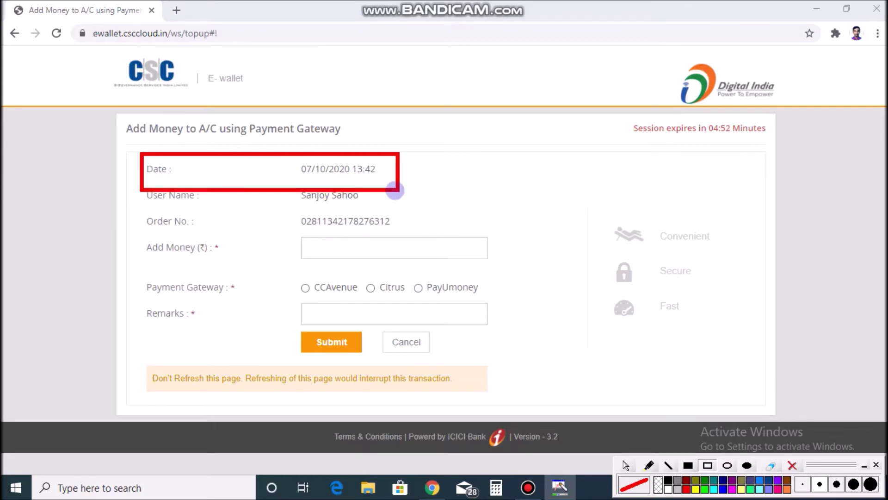
{"action": "left_click_drag", "start_coordinate": [134, 183], "coordinate": [405, 211]}
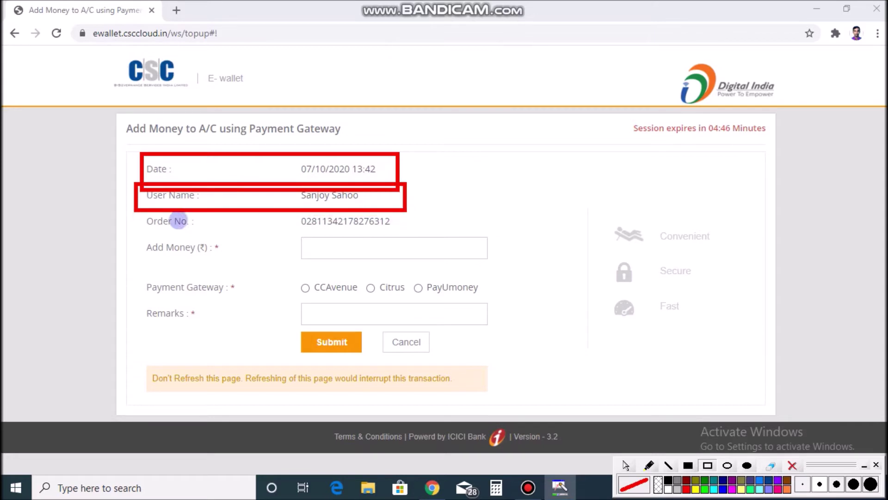
{"action": "mouse_move", "coordinate": [133, 212]}
{"action": "left_mouse_down"}
{"action": "mouse_move", "coordinate": [231, 230]}
{"action": "mouse_move", "coordinate": [411, 230]}
{"action": "left_mouse_up"}
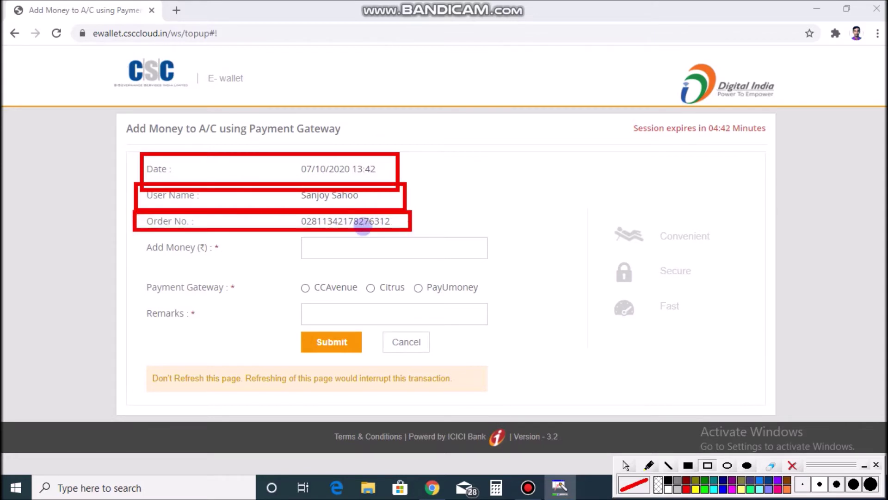
{"action": "mouse_move", "coordinate": [127, 234]}
{"action": "left_mouse_down"}
{"action": "mouse_move", "coordinate": [414, 264]}
{"action": "mouse_move", "coordinate": [369, 311]}
{"action": "mouse_move", "coordinate": [599, 298]}
{"action": "mouse_move", "coordinate": [594, 271]}
{"action": "mouse_move", "coordinate": [528, 266]}
{"action": "left_mouse_up"}
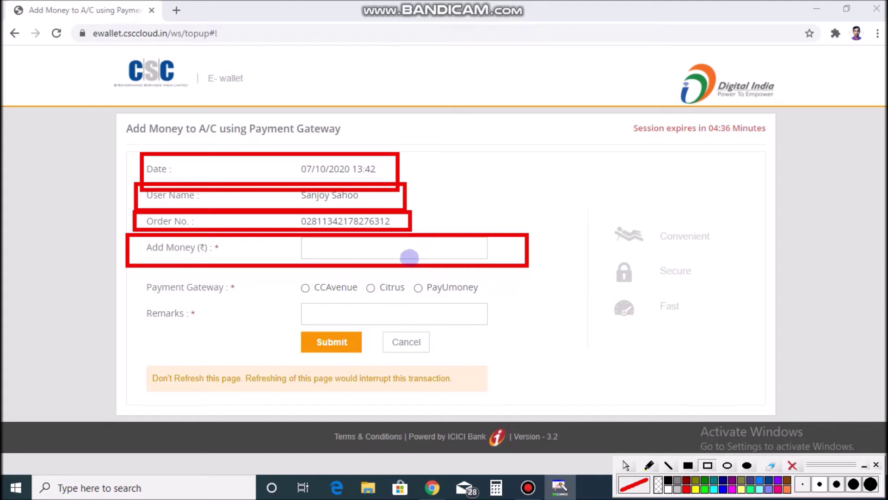
- Outline the Payment Gateway label, PayUmoney option, Remarks row and Submit button in red, and clear all the outlines
{"action": "left_click_drag", "start_coordinate": [134, 274], "coordinate": [242, 304]}
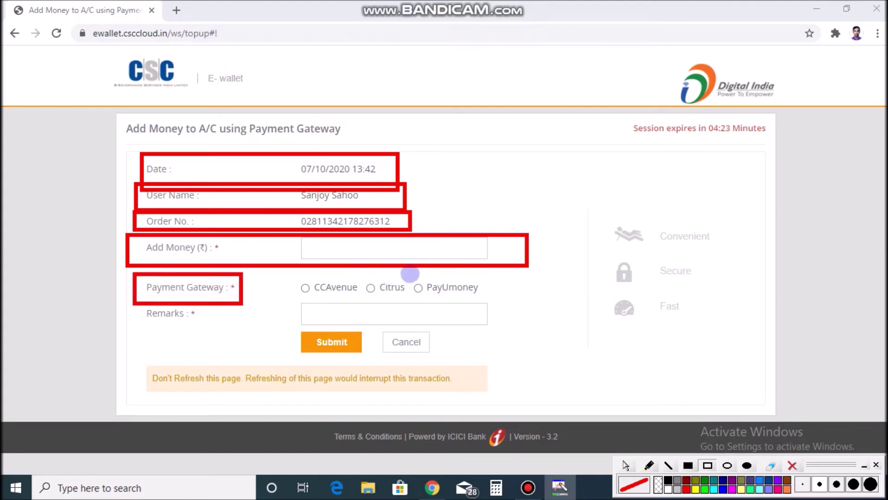
{"action": "left_click_drag", "start_coordinate": [410, 273], "coordinate": [495, 302]}
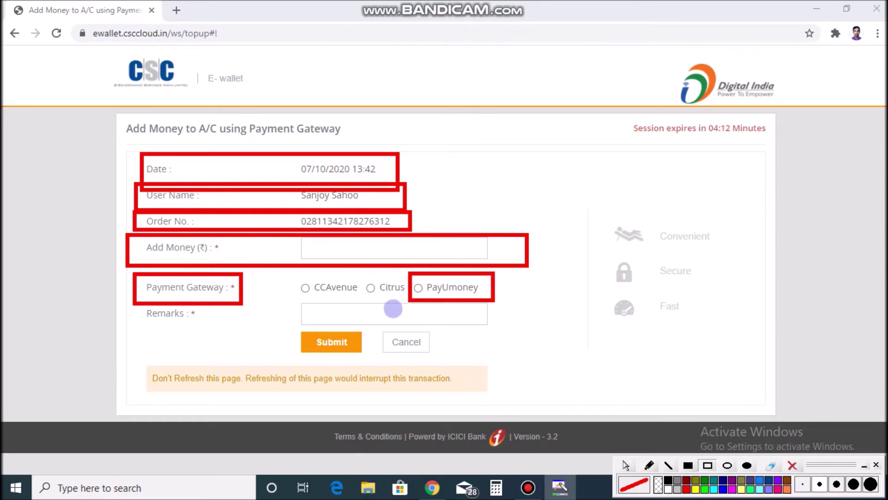
{"action": "left_click_drag", "start_coordinate": [137, 306], "coordinate": [199, 326]}
{"action": "mouse_move", "coordinate": [284, 286]}
{"action": "left_mouse_down"}
{"action": "mouse_move", "coordinate": [391, 318]}
{"action": "mouse_move", "coordinate": [514, 333]}
{"action": "left_mouse_up"}
{"action": "mouse_move", "coordinate": [293, 318]}
{"action": "left_mouse_down"}
{"action": "mouse_move", "coordinate": [316, 354]}
{"action": "mouse_move", "coordinate": [371, 368]}
{"action": "left_mouse_up"}
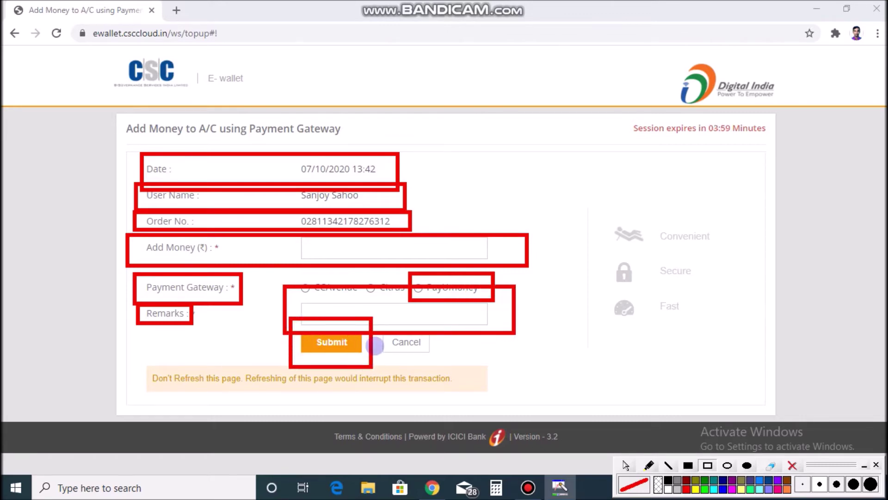
{"action": "left_click", "coordinate": [793, 466]}
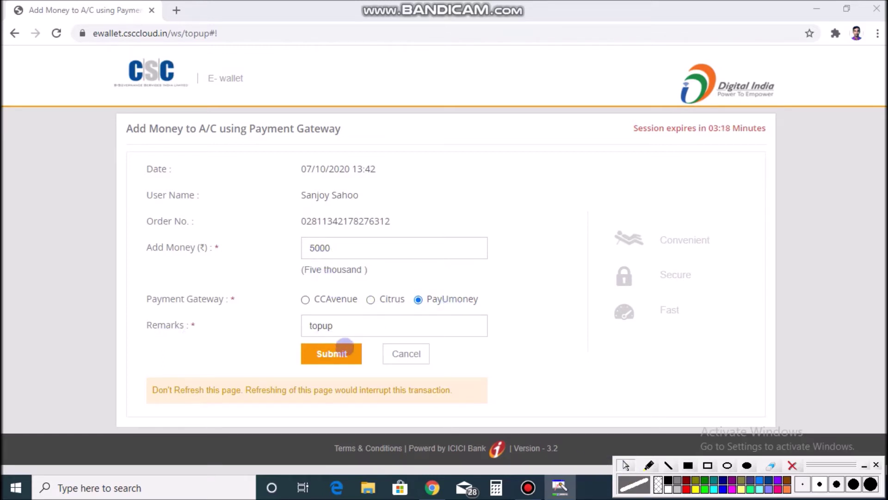
- Submit the wallet top-up form with 5000 rupees, the PayUmoney gateway and the remark "topup"
{"action": "left_click", "coordinate": [332, 353]}
{"action": "left_click", "coordinate": [332, 354]}
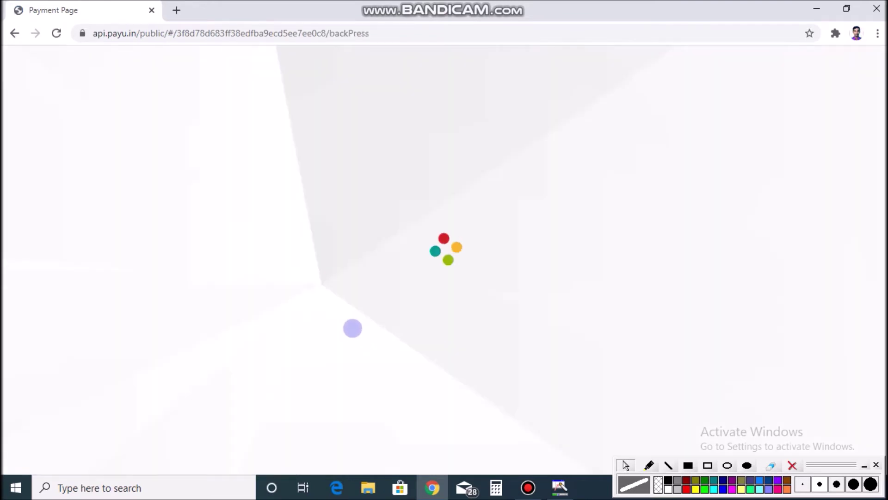
- Outline the Debit Card, Net Banking and UPI payment options with red rectangles, and clear the outlines
{"action": "left_click", "coordinate": [687, 489]}
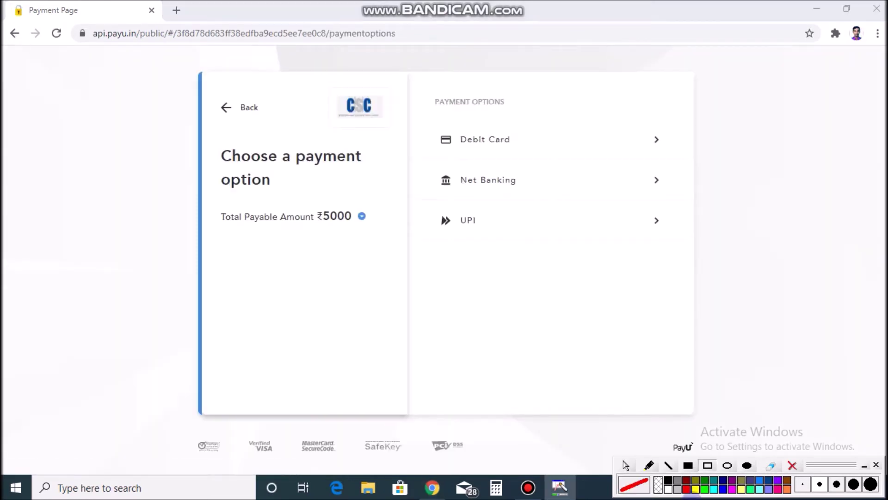
{"action": "left_click_drag", "start_coordinate": [431, 107], "coordinate": [670, 158]}
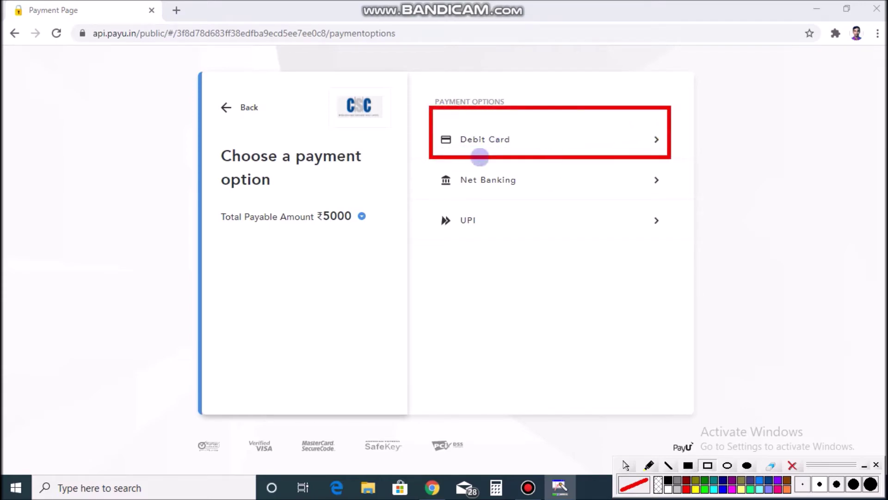
{"action": "left_click_drag", "start_coordinate": [442, 155], "coordinate": [668, 197]}
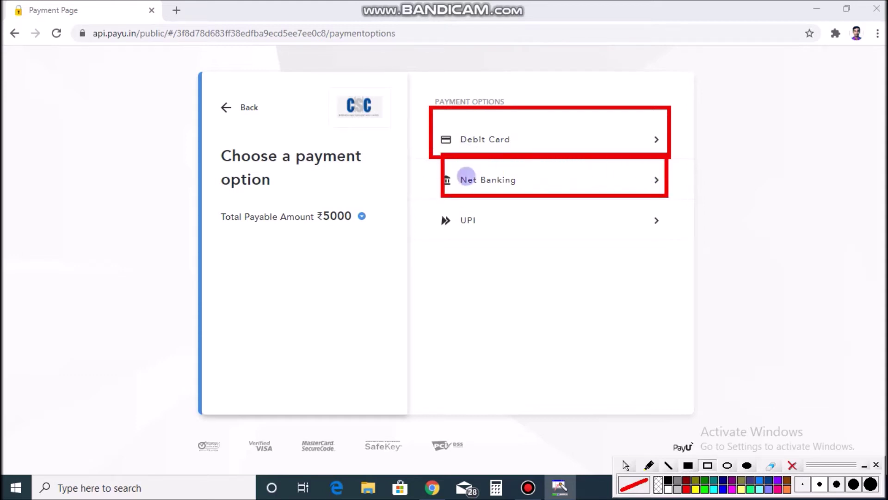
{"action": "left_click_drag", "start_coordinate": [456, 221], "coordinate": [681, 250]}
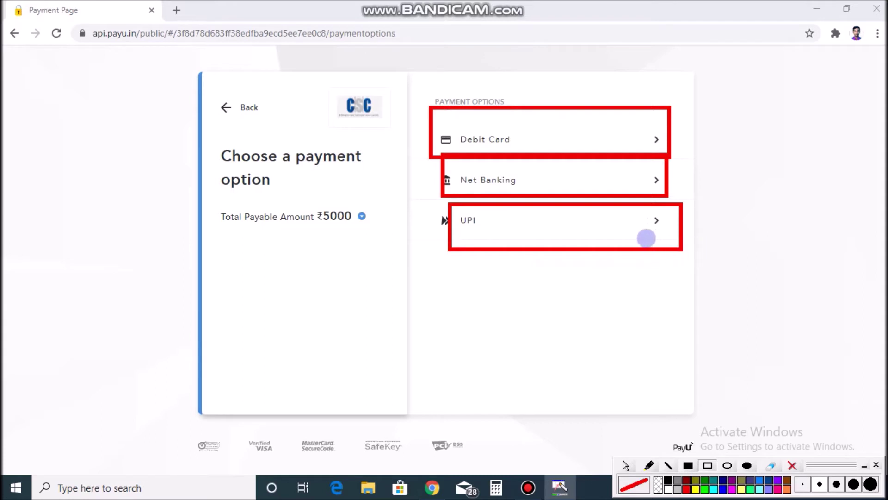
{"action": "left_click", "coordinate": [793, 466]}
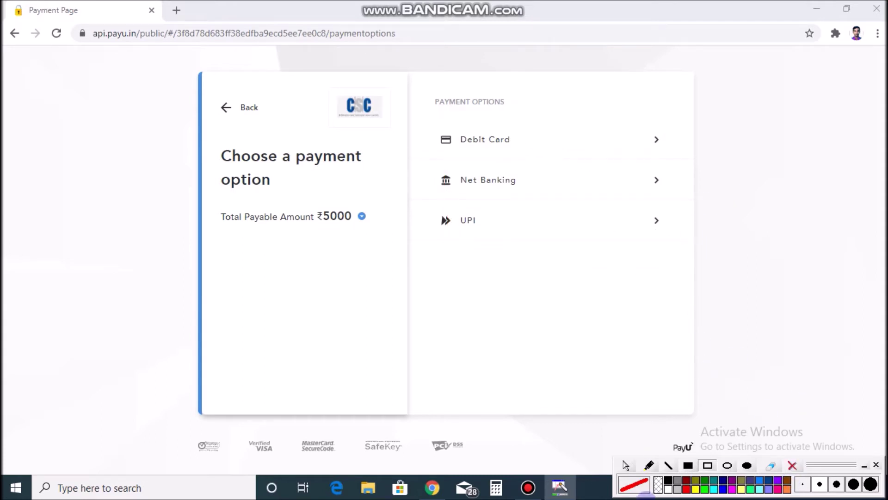
- Open the debit card form, temporarily outline its card number, expiry, CVV and name fields in red, and return to the payment options
{"action": "left_click", "coordinate": [571, 139]}
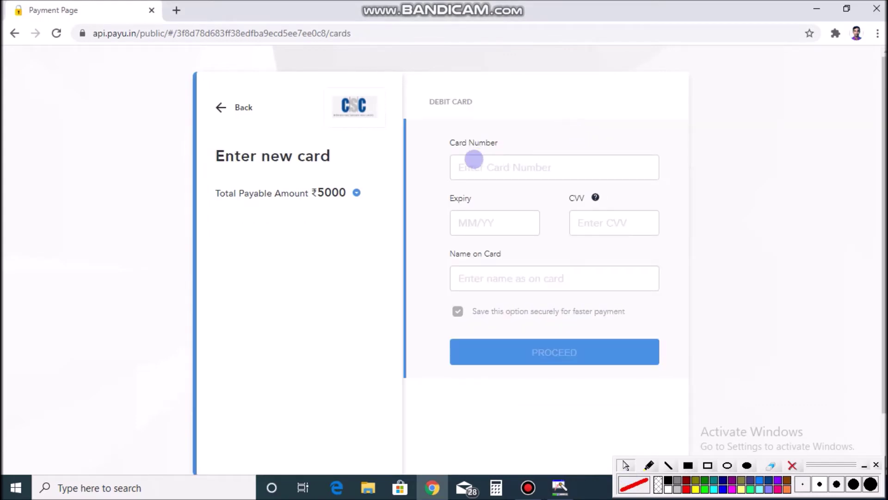
{"action": "left_click", "coordinate": [708, 465]}
{"action": "mouse_move", "coordinate": [435, 114]}
{"action": "left_mouse_down"}
{"action": "mouse_move", "coordinate": [452, 142]}
{"action": "mouse_move", "coordinate": [651, 187]}
{"action": "left_mouse_up"}
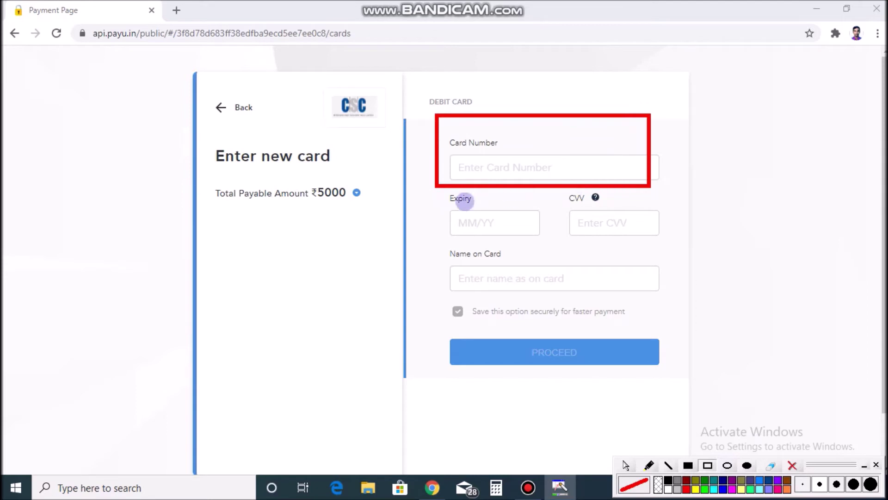
{"action": "mouse_move", "coordinate": [434, 197]}
{"action": "left_mouse_down"}
{"action": "mouse_move", "coordinate": [471, 222]}
{"action": "mouse_move", "coordinate": [555, 240]}
{"action": "left_mouse_up"}
{"action": "left_click_drag", "start_coordinate": [564, 191], "coordinate": [666, 242]}
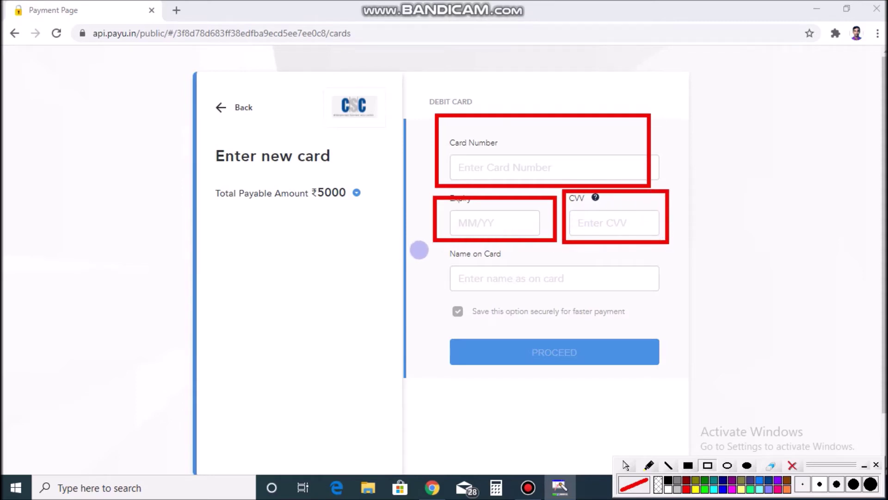
{"action": "left_click_drag", "start_coordinate": [433, 248], "coordinate": [669, 307]}
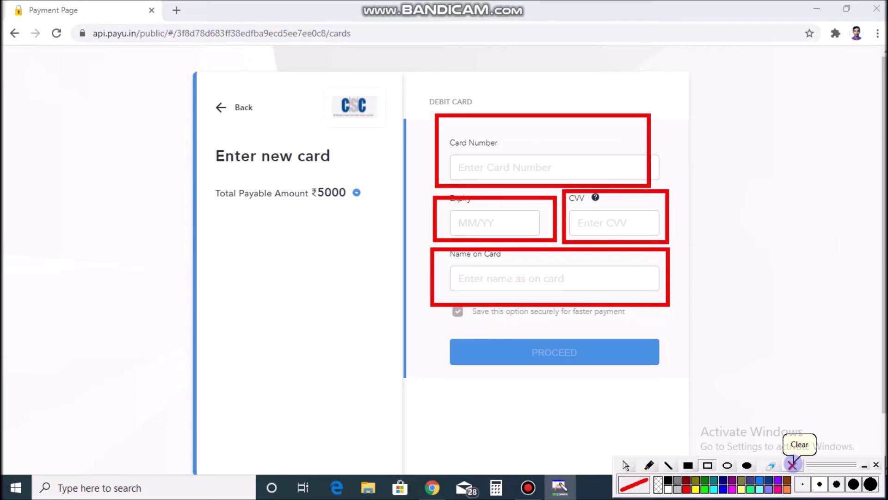
{"action": "left_click", "coordinate": [792, 464]}
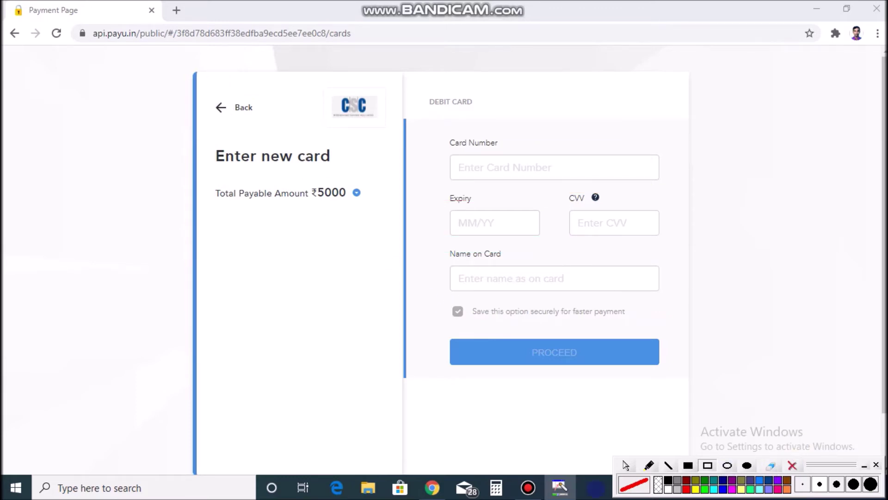
{"action": "left_click", "coordinate": [221, 108]}
- Open the Net Banking bank list and outline AXIS Bank, HDFC Bank, ICICI Bank and State Bank of India in red
{"action": "left_click", "coordinate": [499, 180]}
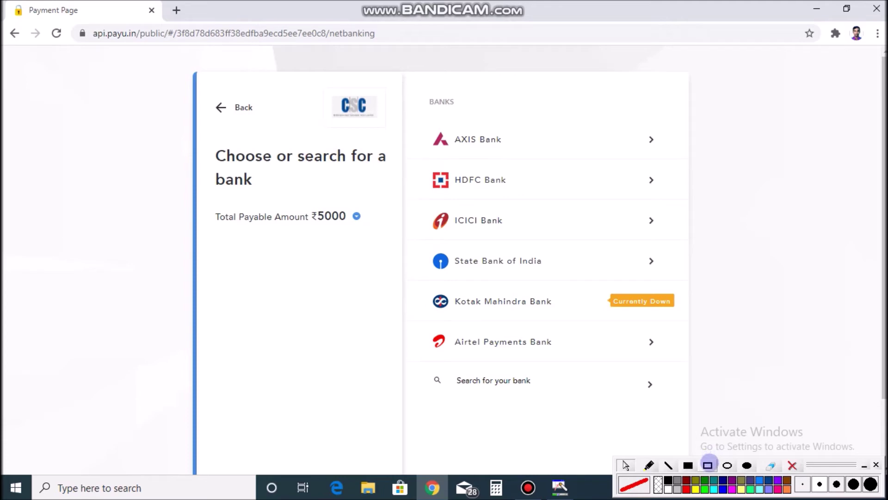
{"action": "left_click", "coordinate": [708, 464]}
{"action": "mouse_move", "coordinate": [427, 109]}
{"action": "left_mouse_down"}
{"action": "mouse_move", "coordinate": [460, 137]}
{"action": "mouse_move", "coordinate": [583, 153]}
{"action": "left_mouse_up"}
{"action": "left_click_drag", "start_coordinate": [433, 162], "coordinate": [512, 202]}
{"action": "left_click_drag", "start_coordinate": [430, 208], "coordinate": [509, 239]}
{"action": "left_click_drag", "start_coordinate": [427, 245], "coordinate": [554, 276]}
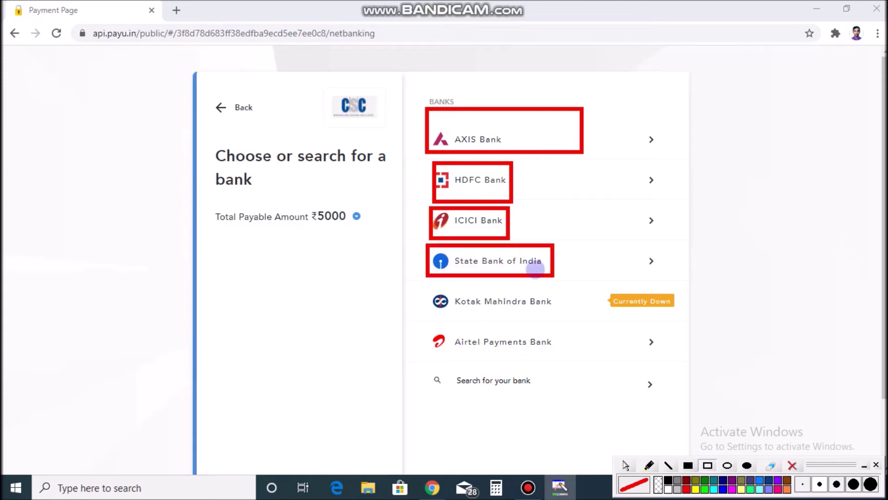
- Temporarily outline Kotak Mahindra Bank, Airtel Payments Bank and the bank search in red, and return to the payment options
{"action": "left_click_drag", "start_coordinate": [426, 291], "coordinate": [511, 320]}
{"action": "left_click_drag", "start_coordinate": [420, 325], "coordinate": [553, 353]}
{"action": "mouse_move", "coordinate": [435, 368]}
{"action": "left_mouse_down"}
{"action": "mouse_move", "coordinate": [482, 386]}
{"action": "mouse_move", "coordinate": [557, 396]}
{"action": "left_mouse_up"}
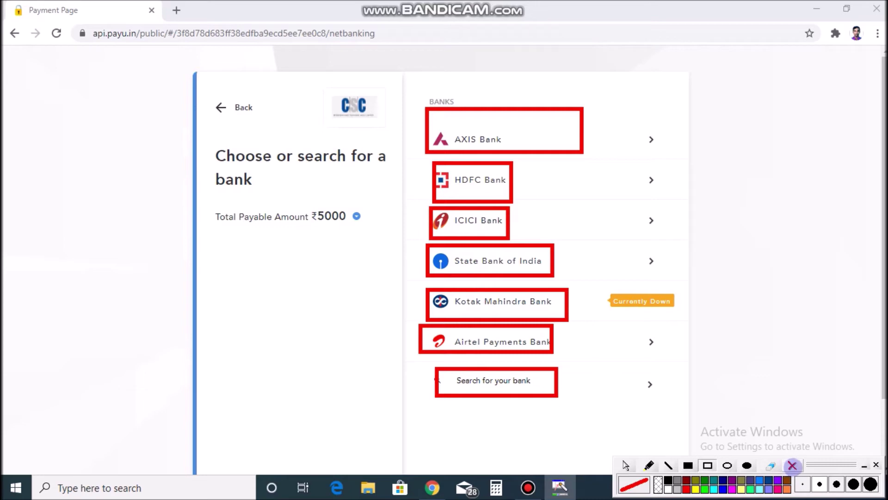
{"action": "left_click", "coordinate": [792, 465]}
{"action": "left_click", "coordinate": [229, 111]}
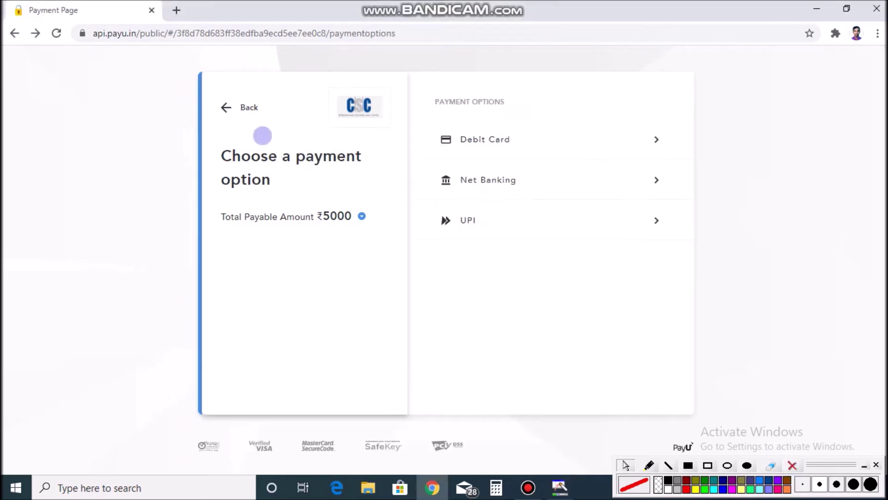
- Open the UPI options and temporarily outline Google Pay, Phone Pe, BHIM, Paytm, Amazon Pay and Any UPI ID with red rectangles
{"action": "left_click", "coordinate": [489, 221]}
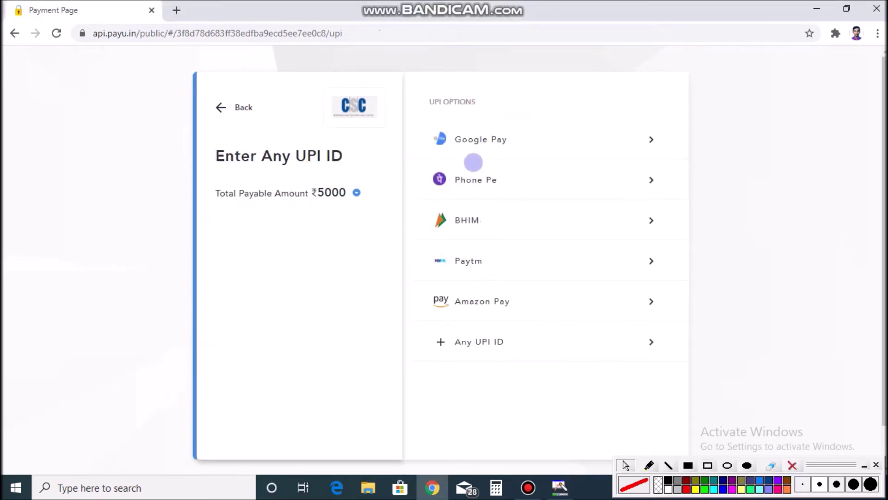
{"action": "left_click", "coordinate": [708, 465]}
{"action": "mouse_move", "coordinate": [418, 99]}
{"action": "left_mouse_down"}
{"action": "mouse_move", "coordinate": [443, 133]}
{"action": "mouse_move", "coordinate": [623, 154]}
{"action": "left_mouse_up"}
{"action": "left_click_drag", "start_coordinate": [414, 159], "coordinate": [548, 193]}
{"action": "mouse_move", "coordinate": [412, 200]}
{"action": "left_mouse_down"}
{"action": "mouse_move", "coordinate": [464, 230]}
{"action": "mouse_move", "coordinate": [508, 237]}
{"action": "left_mouse_up"}
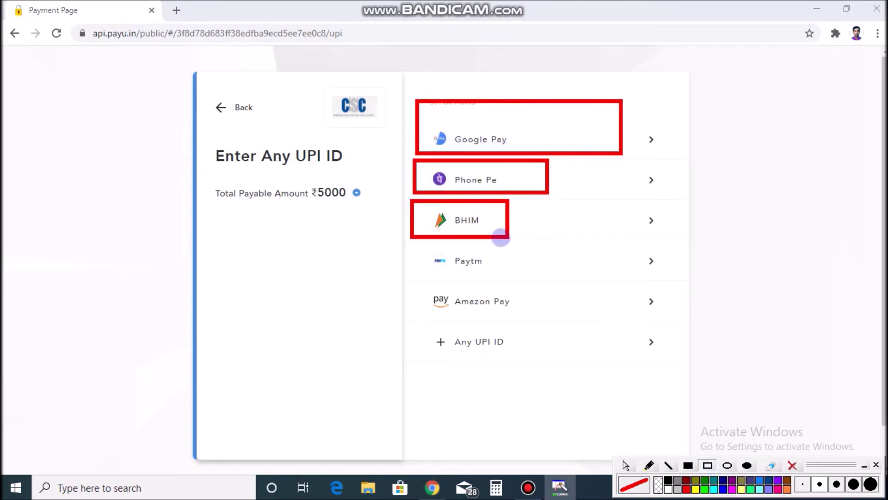
{"action": "left_click_drag", "start_coordinate": [421, 249], "coordinate": [504, 279]}
{"action": "left_click_drag", "start_coordinate": [415, 289], "coordinate": [521, 325]}
{"action": "left_click_drag", "start_coordinate": [435, 331], "coordinate": [530, 355]}
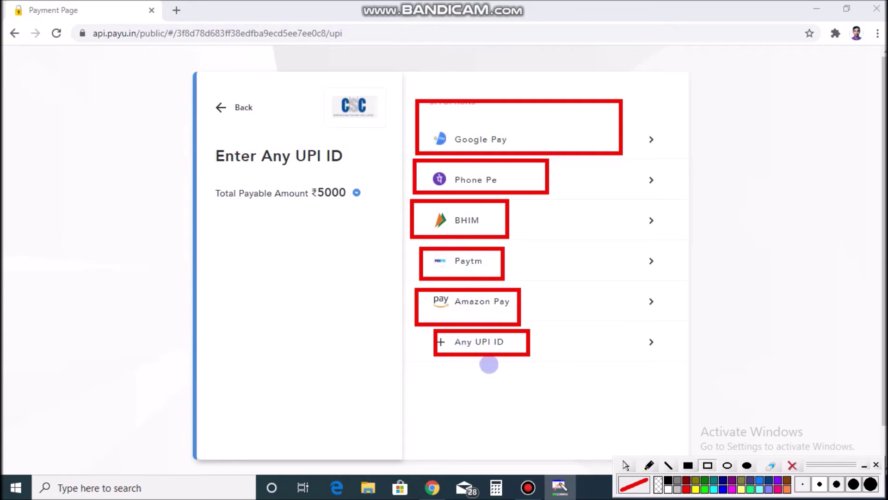
{"action": "left_click", "coordinate": [788, 464]}
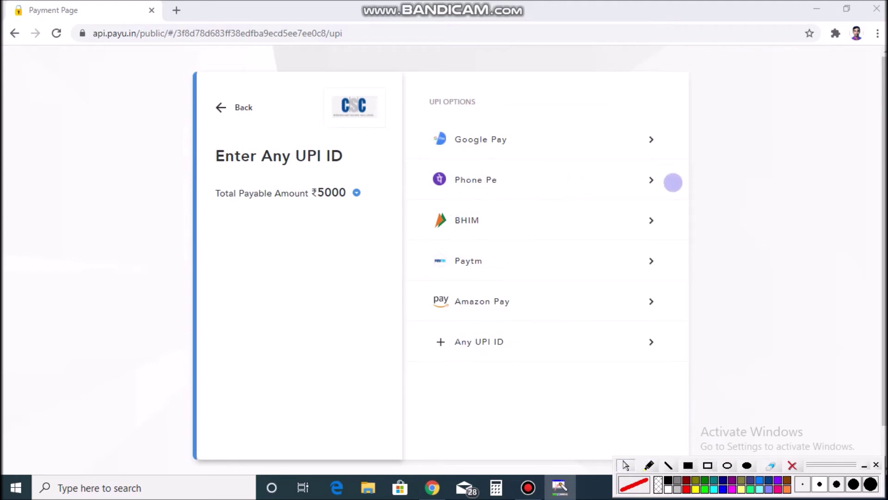
- Choose Phone Pe as the UPI option, enter the payer's UPI ID, and proceed with the 5000 rupee payment
{"action": "left_click", "coordinate": [630, 181]}
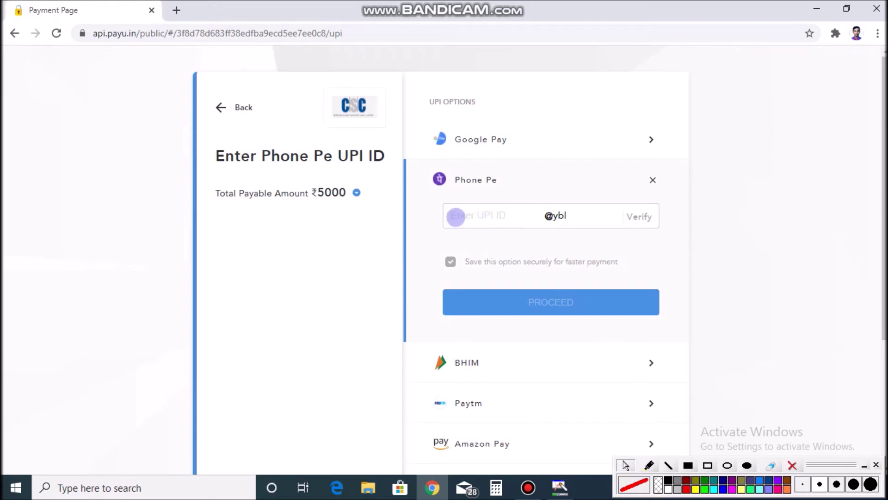
{"action": "left_click", "coordinate": [480, 215]}
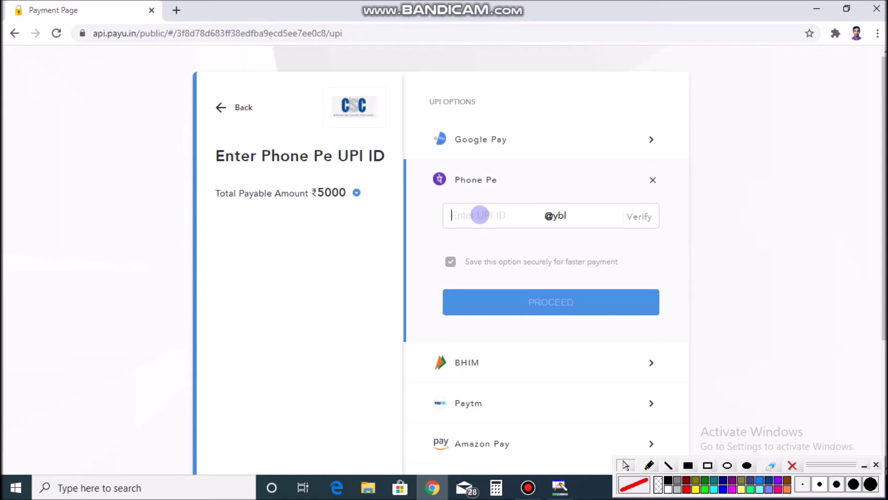
{"action": "key", "text": "ctrl+v"}
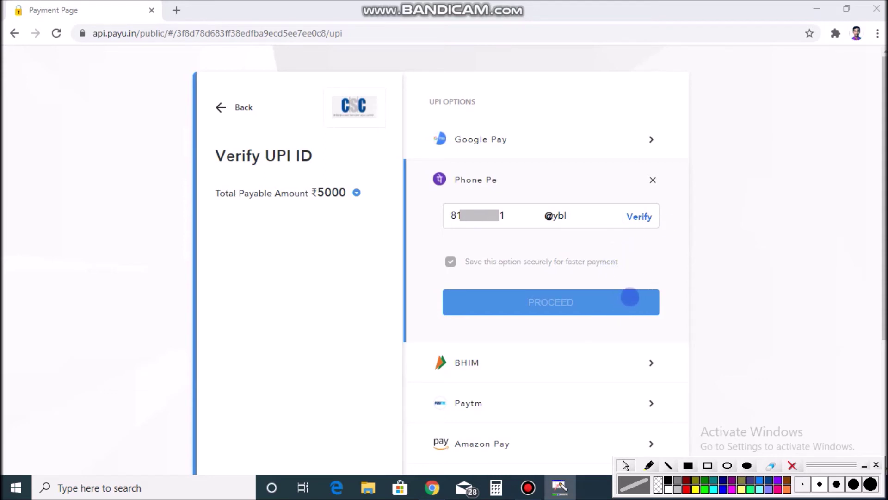
{"action": "left_click", "coordinate": [630, 297]}
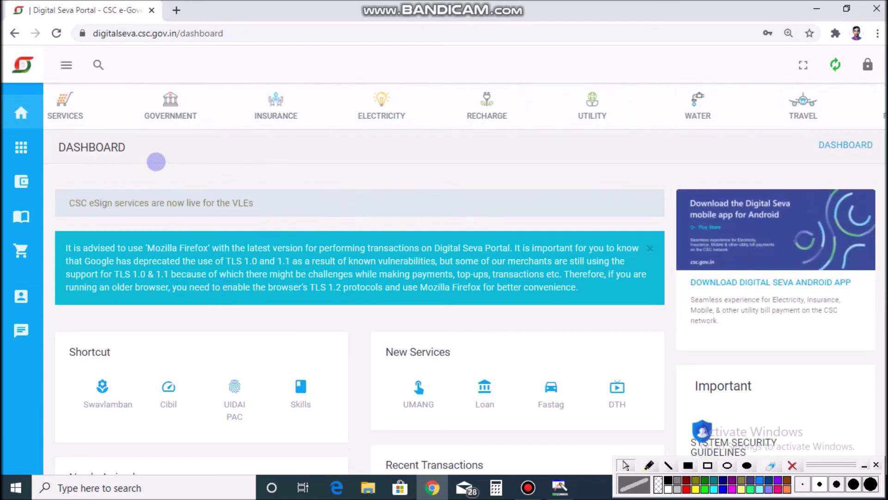
- View the wallet summary on the Digital Seva portal and open the passbook's wallet ledger to check the top-up
{"action": "mouse_move", "coordinate": [26, 182]}
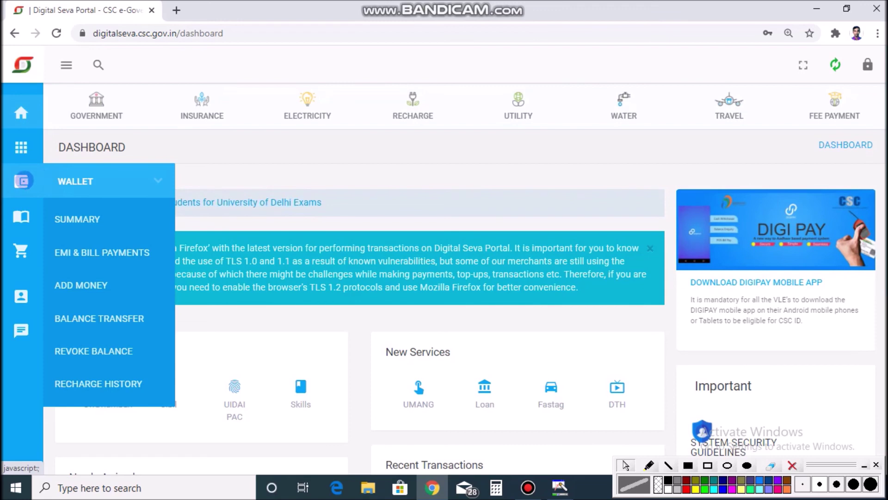
{"action": "left_click", "coordinate": [85, 214]}
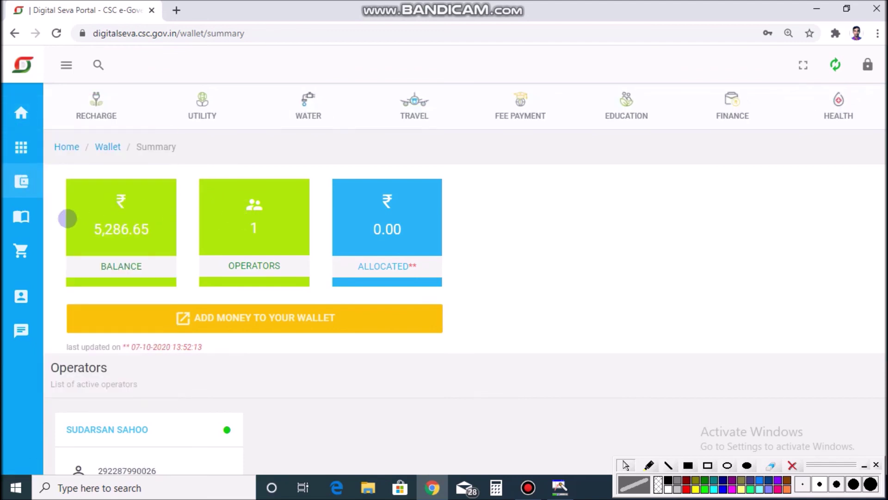
{"action": "mouse_move", "coordinate": [28, 221]}
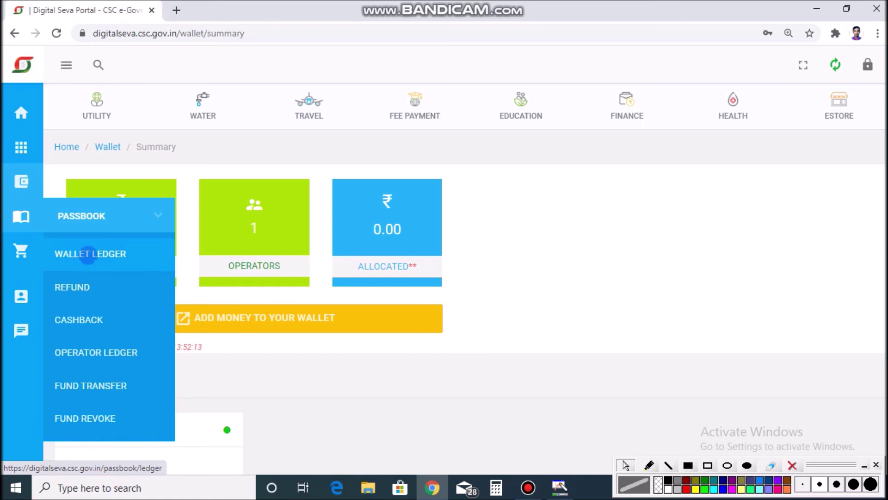
{"action": "left_click", "coordinate": [88, 254]}
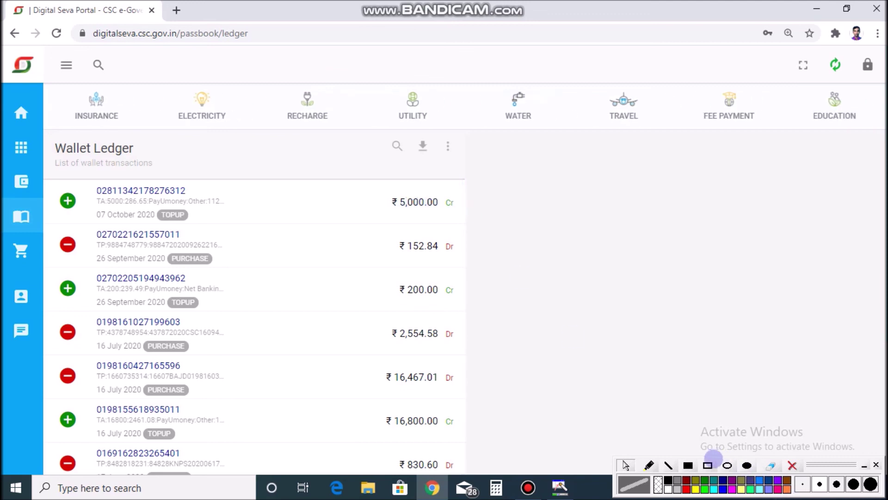
- Temporarily outline the 07 October 2020 top-up and the purchase entry below it with gray rectangles, and return to the dashboard
{"action": "left_click", "coordinate": [708, 465]}
{"action": "left_click_drag", "start_coordinate": [371, 180], "coordinate": [468, 221]}
{"action": "mouse_move", "coordinate": [47, 188]}
{"action": "left_mouse_down"}
{"action": "mouse_move", "coordinate": [98, 217]}
{"action": "mouse_move", "coordinate": [249, 224]}
{"action": "left_mouse_up"}
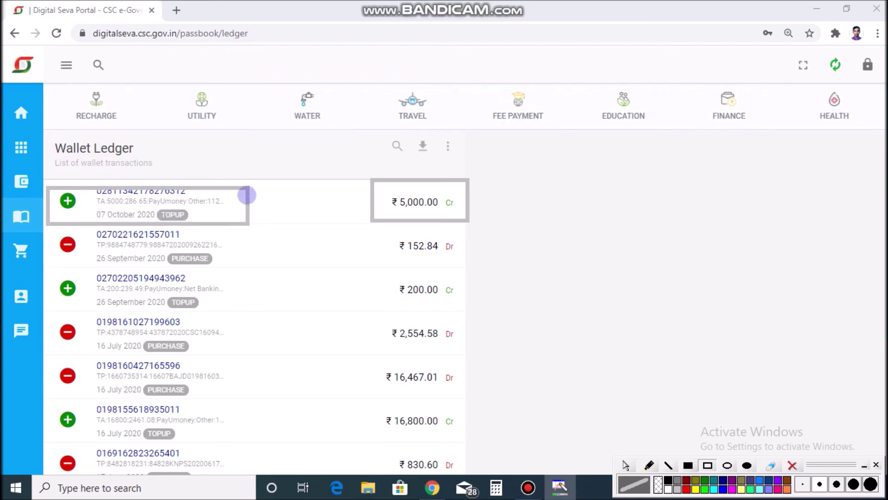
{"action": "left_click_drag", "start_coordinate": [54, 227], "coordinate": [466, 261]}
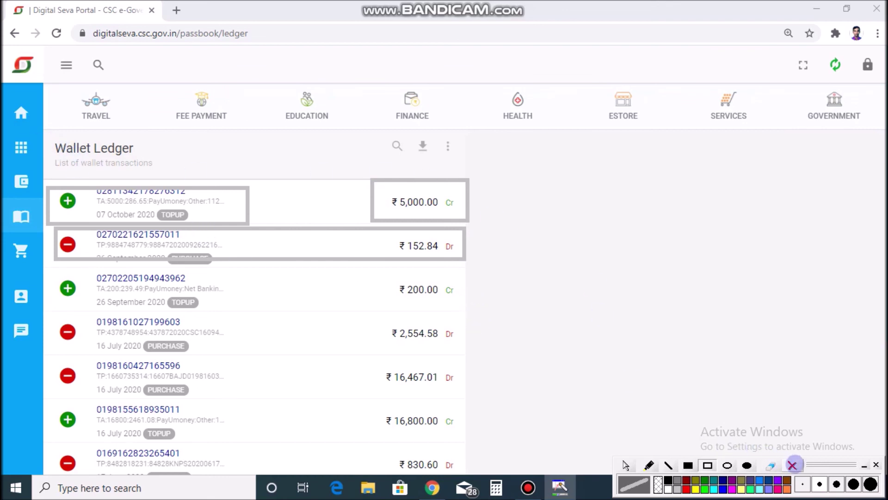
{"action": "left_click", "coordinate": [792, 465]}
{"action": "left_click", "coordinate": [21, 113]}
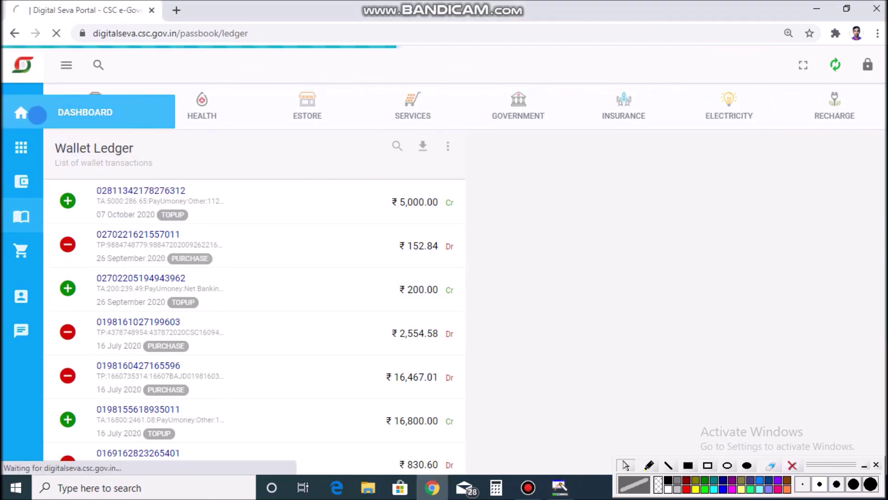